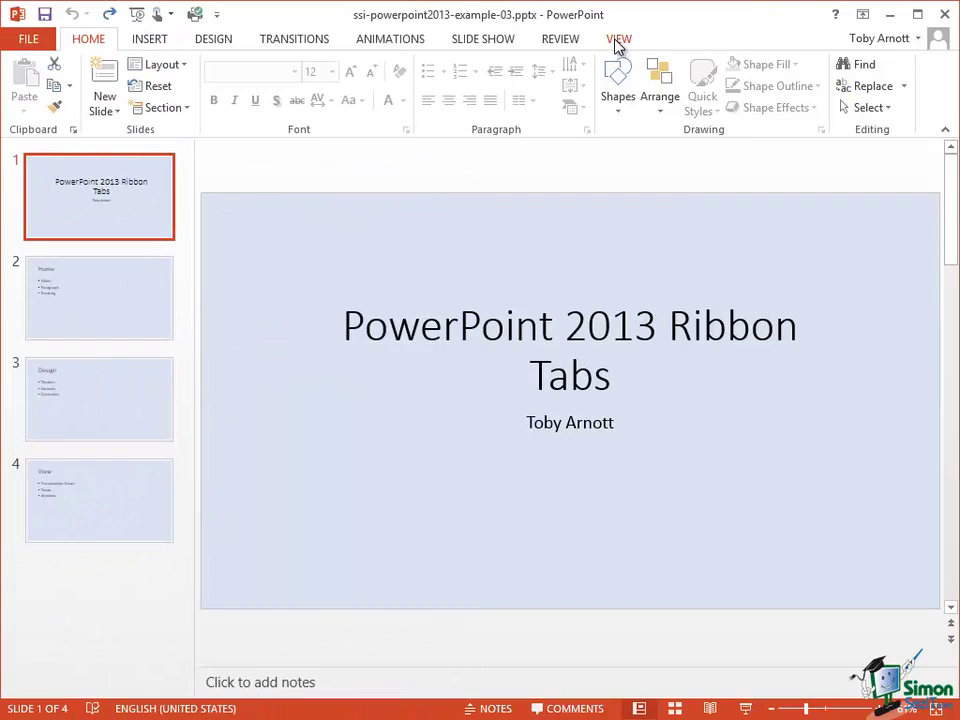
# - Switch the ribbon to the View tab to show the presentation view options
pyautogui.click(618, 40)
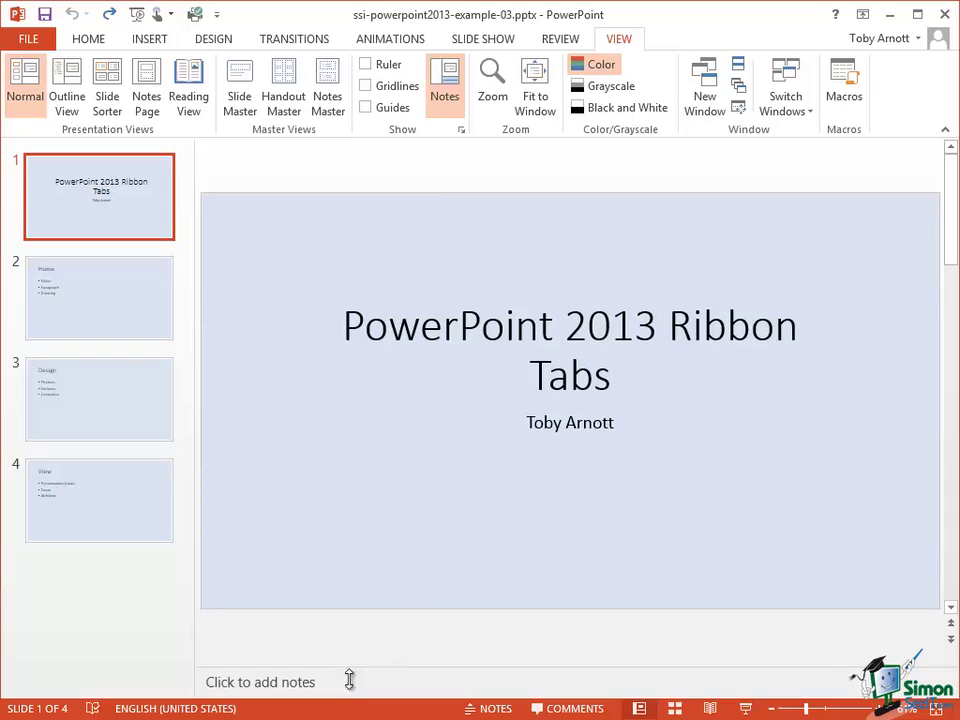
pyautogui.click(452, 83)
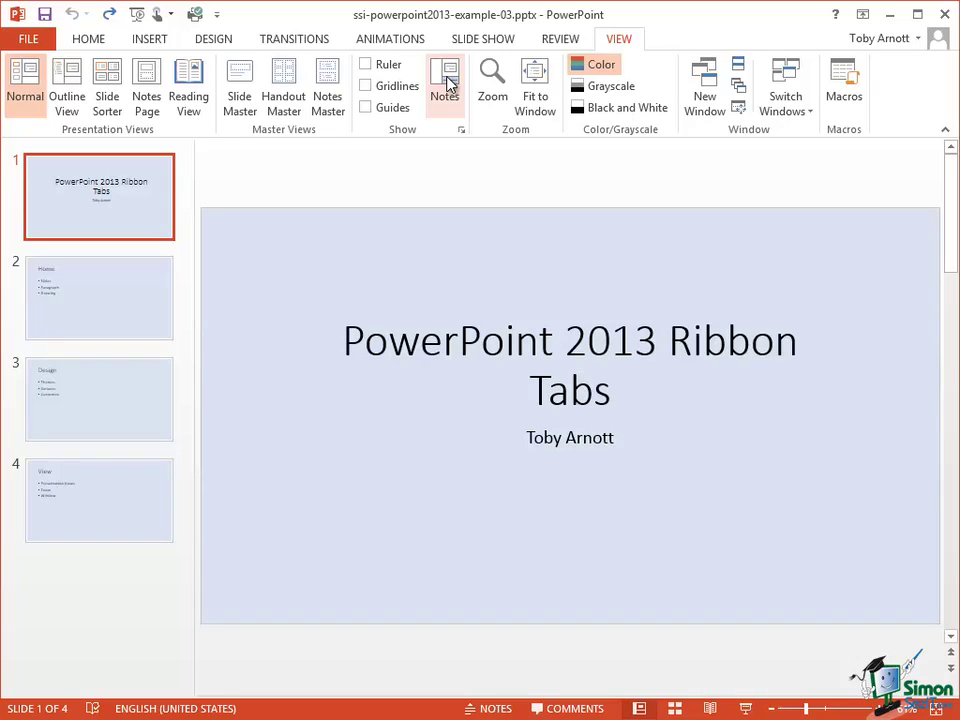
pyautogui.click(445, 85)
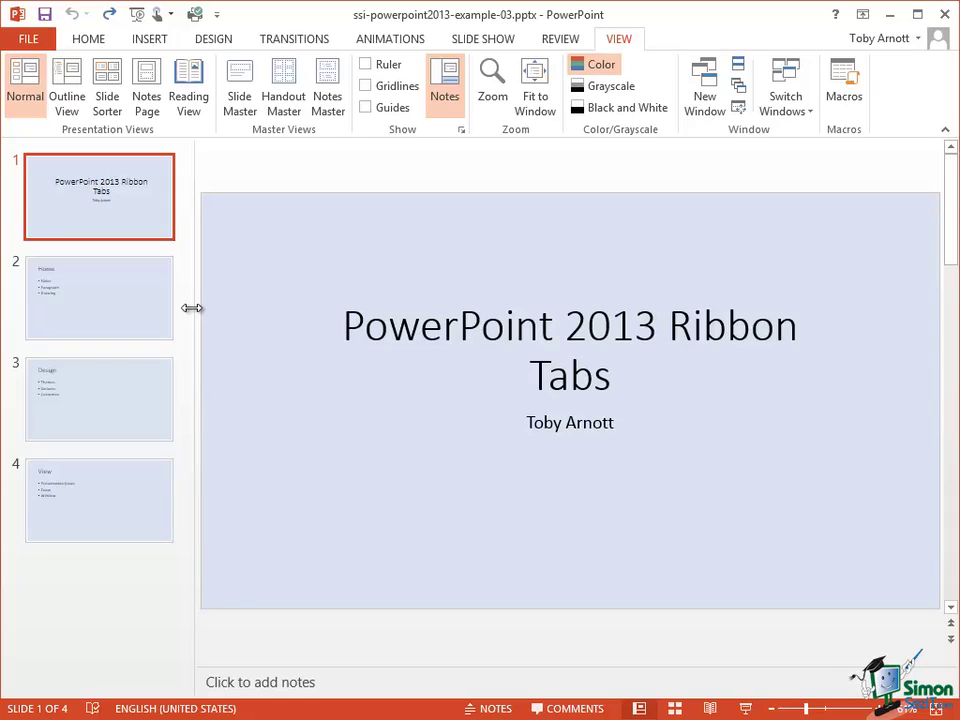
# - Drag the thumbnail pane splitter to widen the slide thumbnail pane slightly past its original width
pyautogui.moveTo(191, 307); pyautogui.dragTo(120, 316)
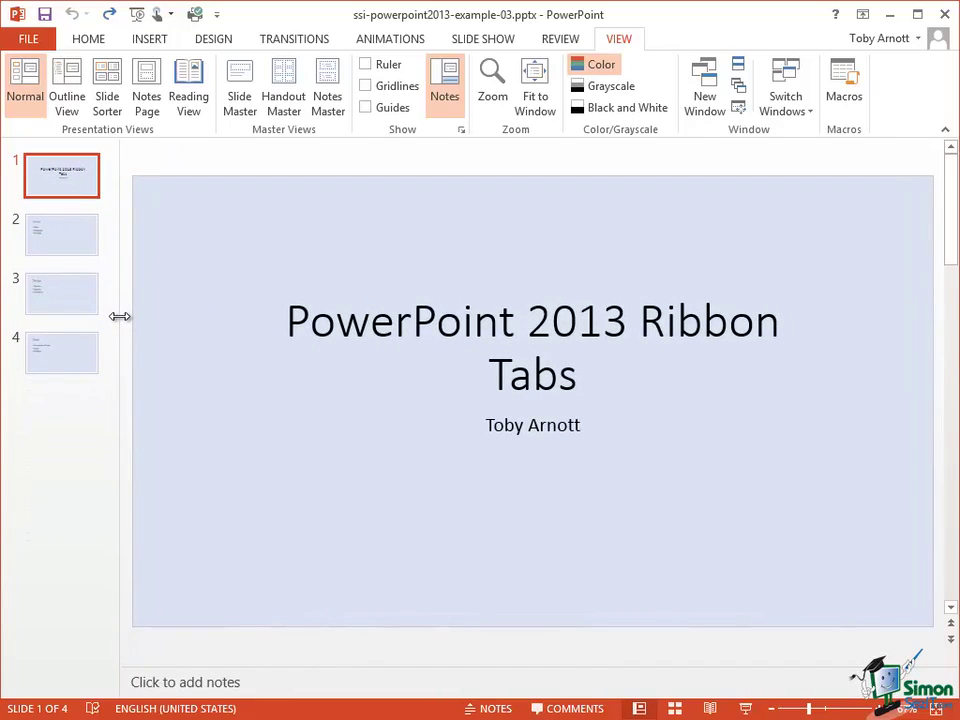
pyautogui.moveTo(120, 316); pyautogui.dragTo(195, 379)
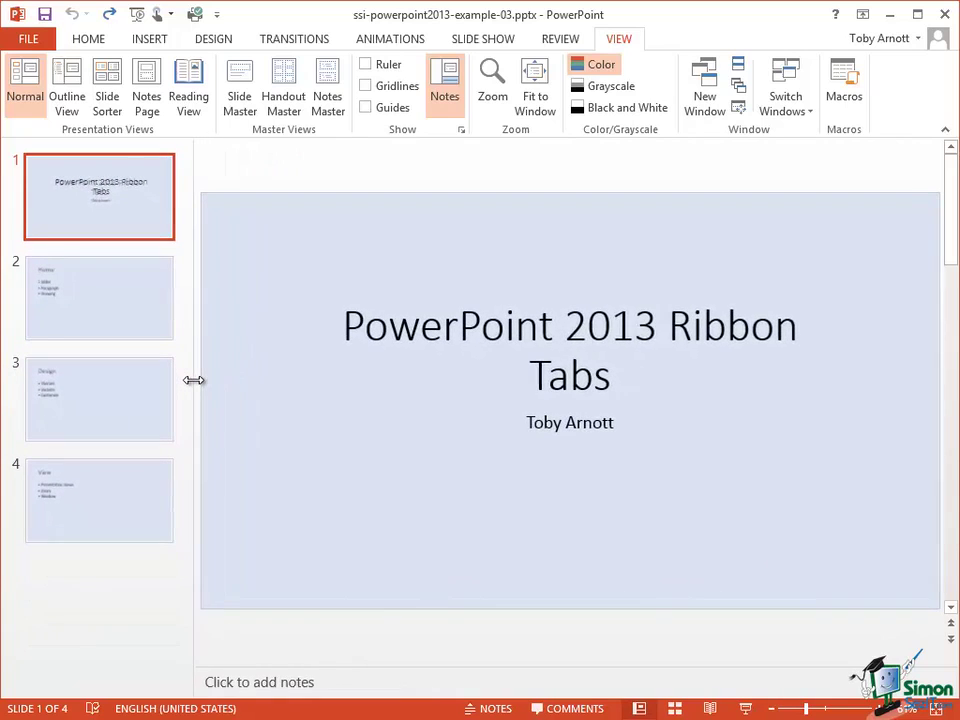
pyautogui.moveTo(193, 380)
pyautogui.mouseDown()
pyautogui.moveTo(154, 384)
pyautogui.moveTo(211, 384)
pyautogui.mouseUp()
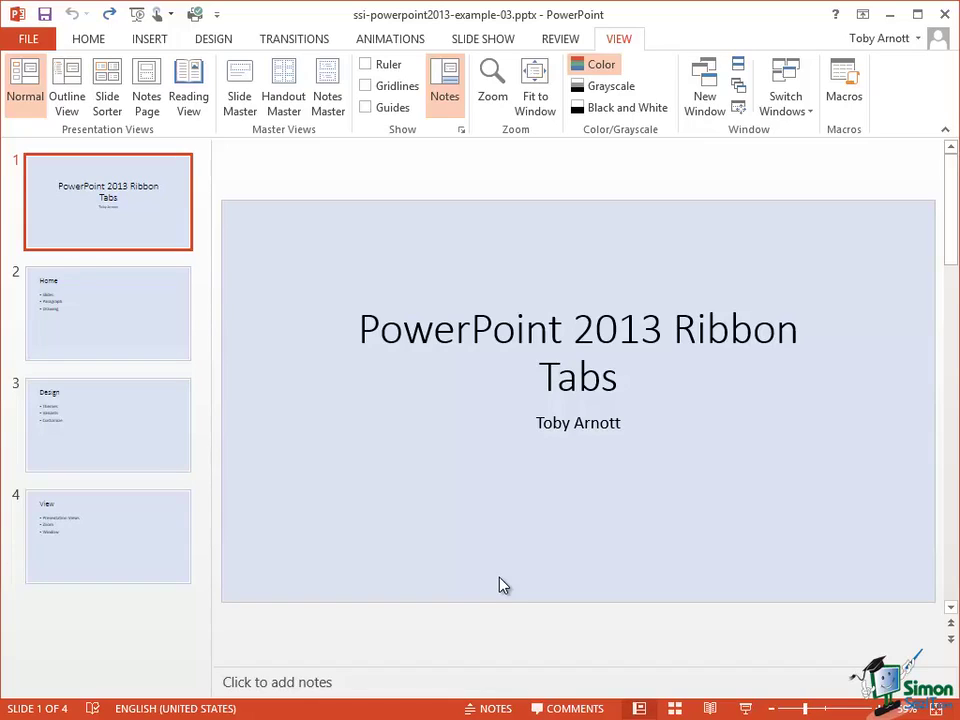
# - Drag the slide/notes splitter upward so the notes pane takes more of the window
pyautogui.moveTo(664, 666); pyautogui.dragTo(663, 612)
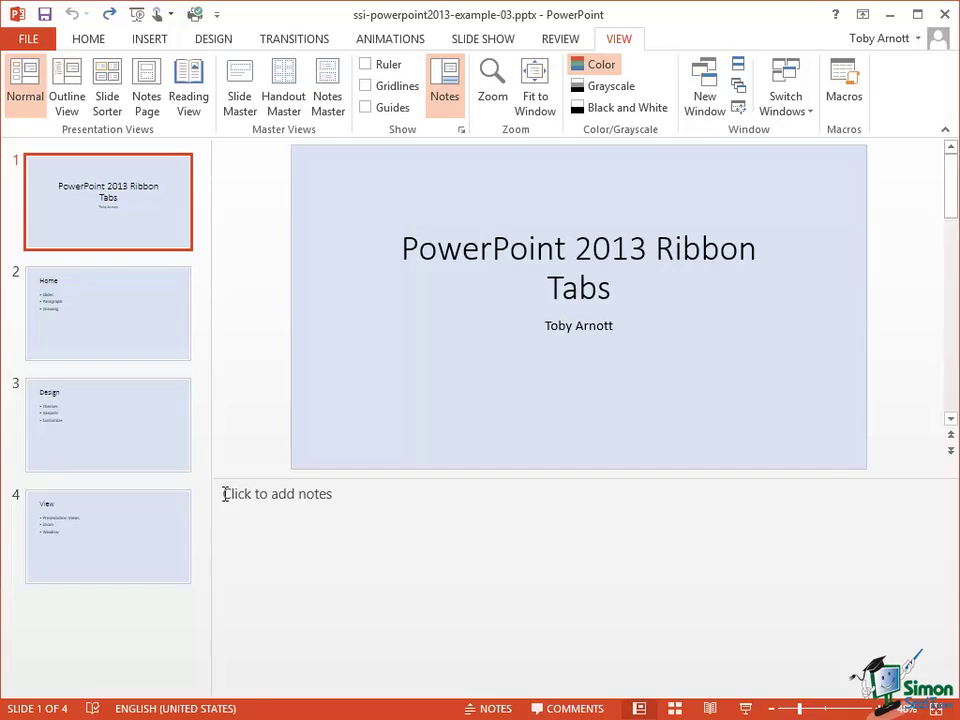
# - Place the cursor in slide 1's notes pane to start the welcome and housekeeping notes
pyautogui.click(225, 494)
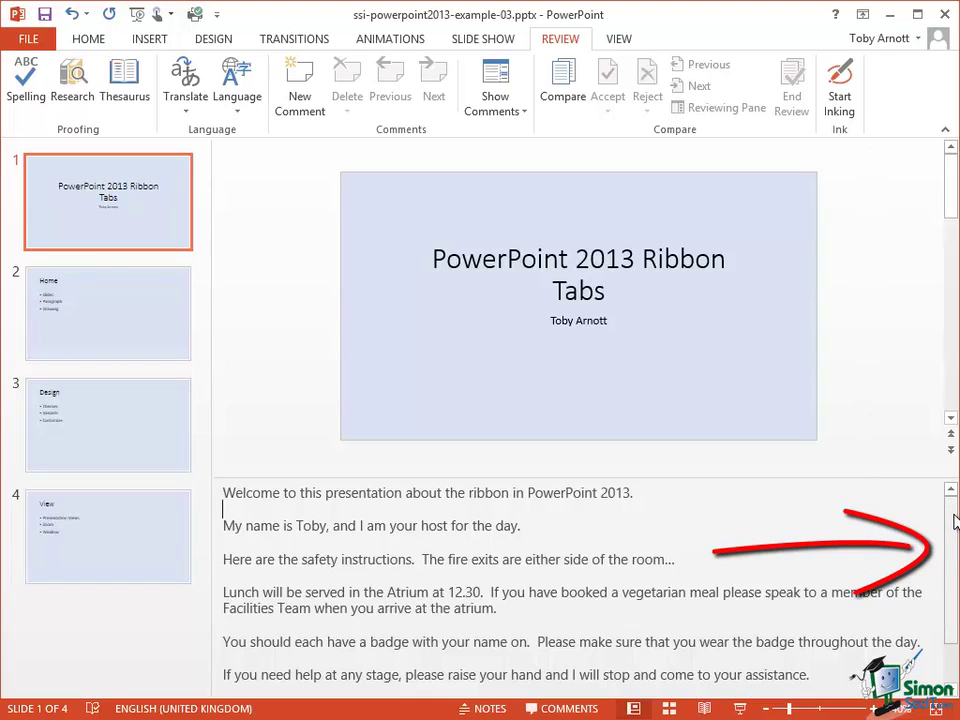
pyautogui.moveTo(952, 525); pyautogui.dragTo(949, 581)
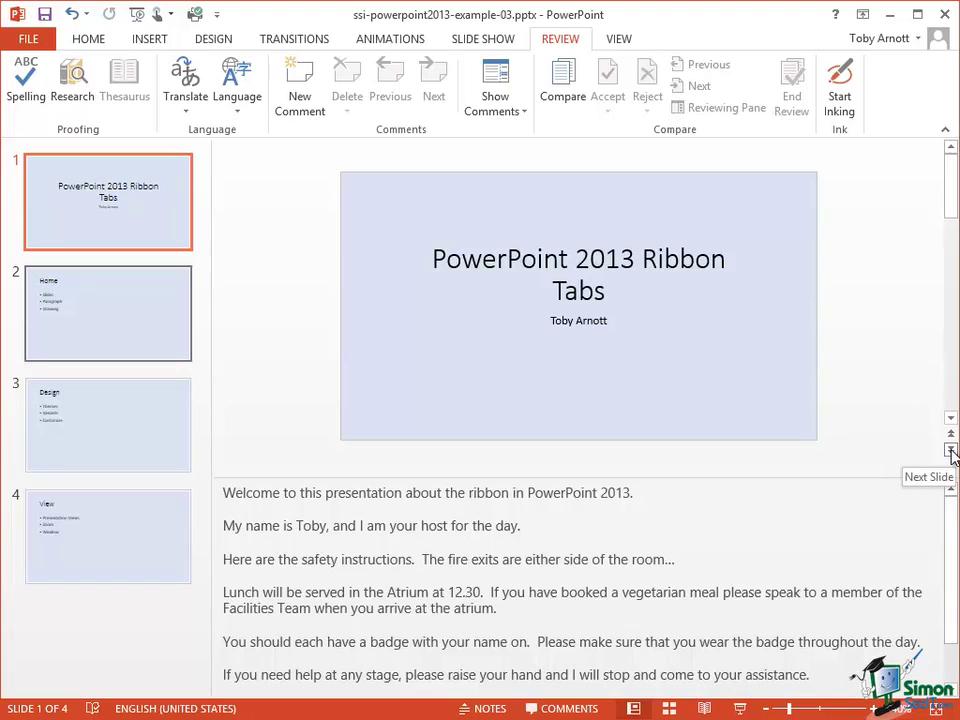
pyautogui.click(951, 451)
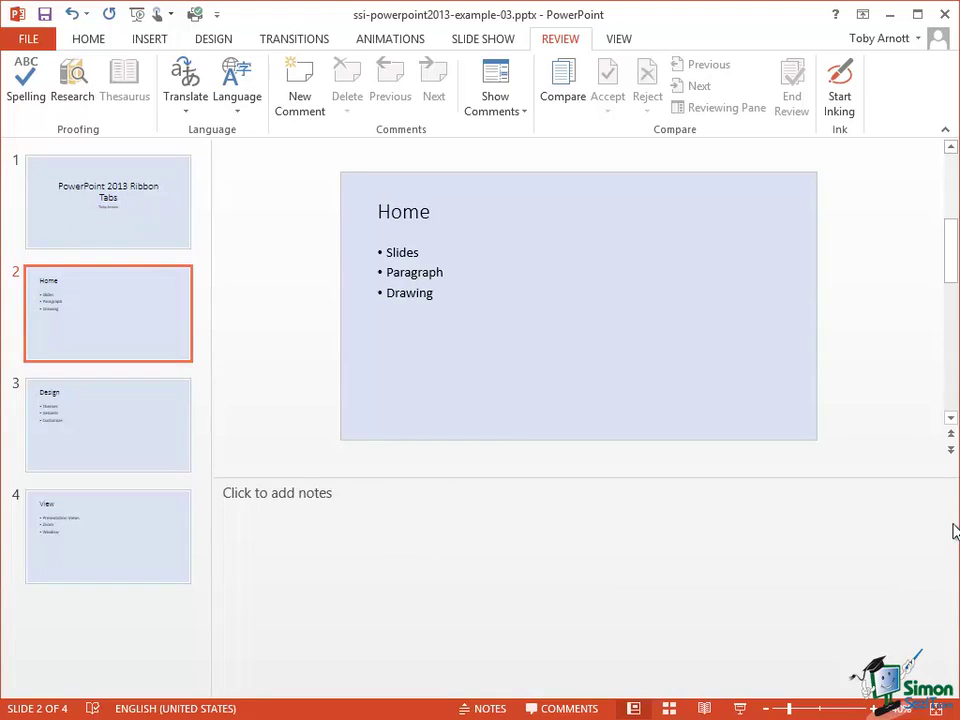
pyautogui.click(951, 451)
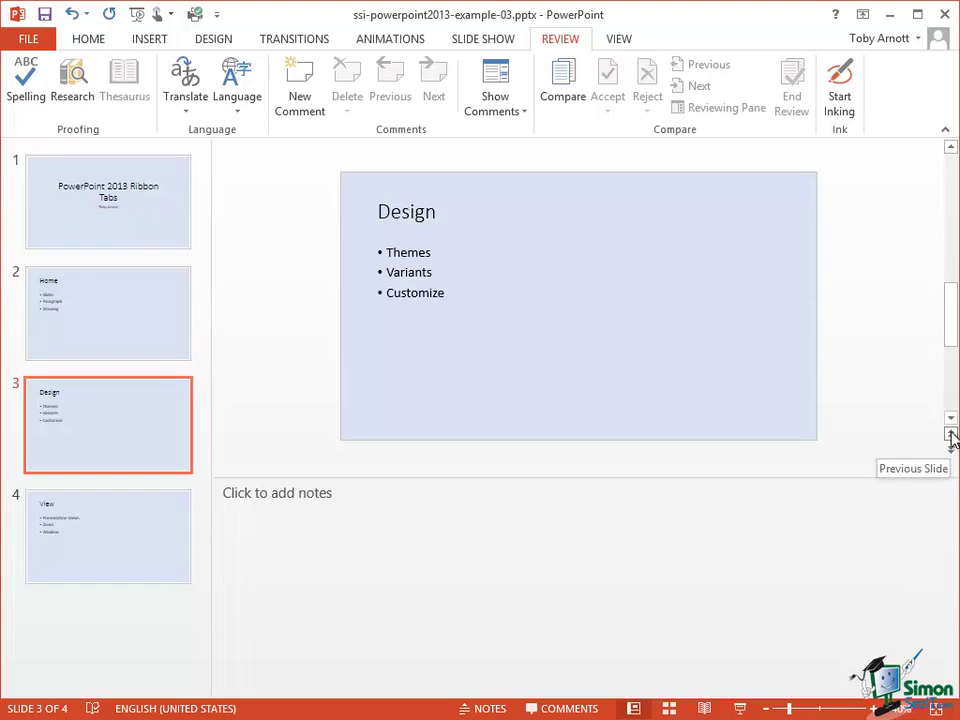
pyautogui.click(951, 434)
pyautogui.click(951, 434)
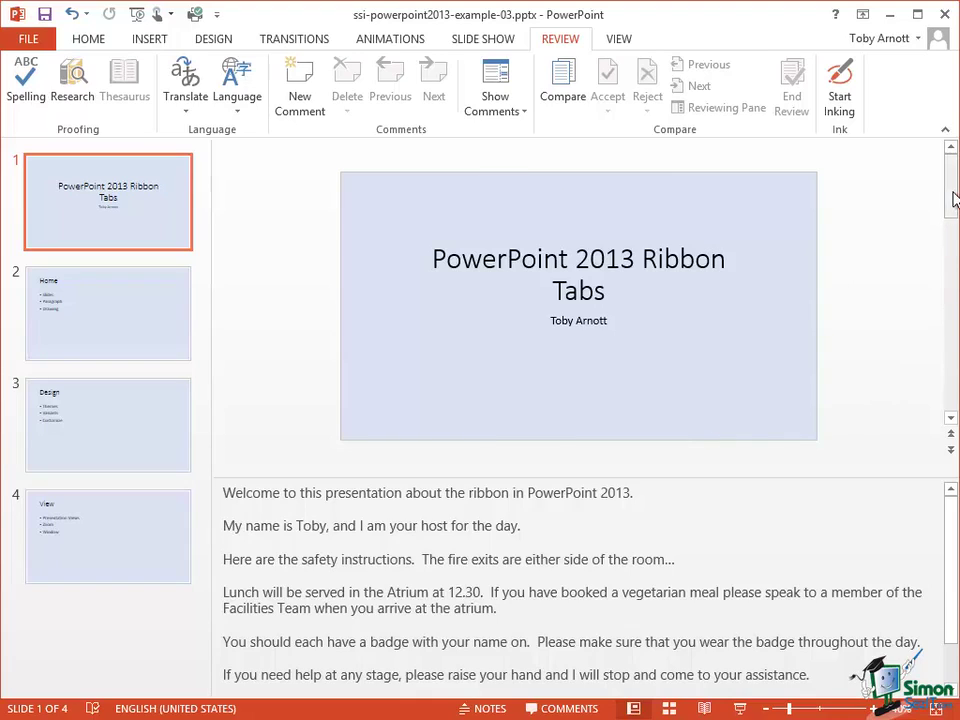
pyautogui.moveTo(953, 170); pyautogui.dragTo(953, 232)
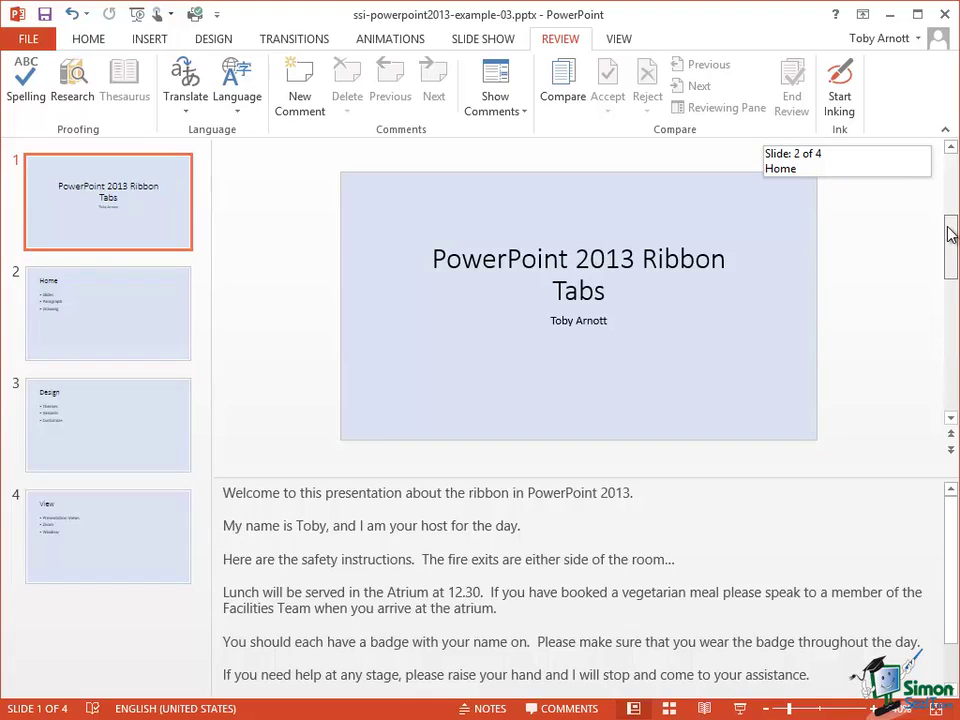
pyautogui.moveTo(952, 232); pyautogui.dragTo(951, 290)
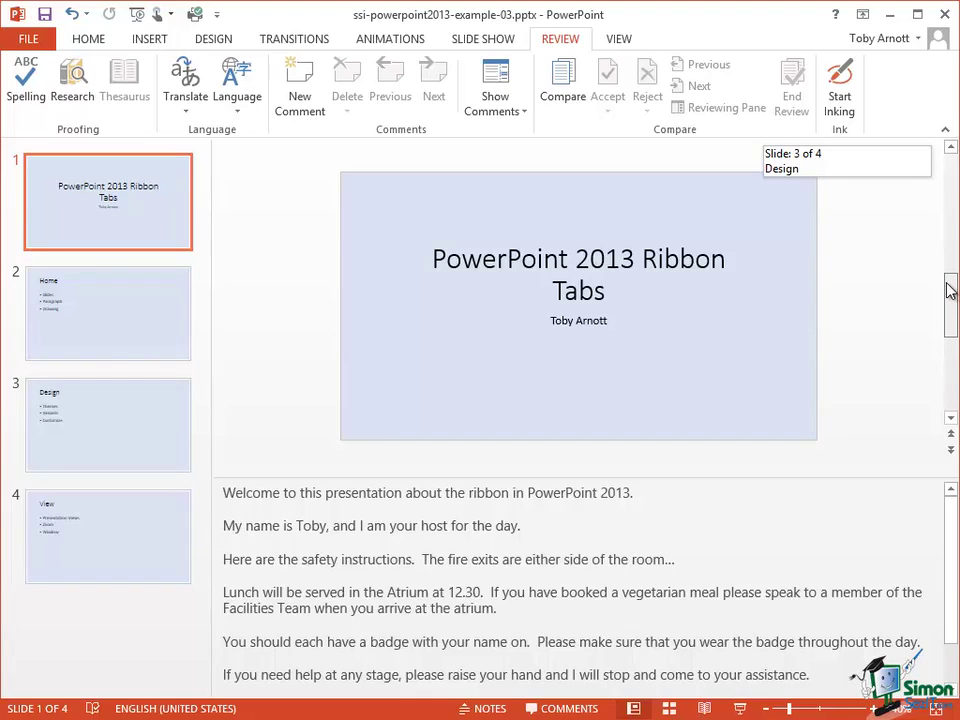
pyautogui.moveTo(950, 290); pyautogui.dragTo(949, 286)
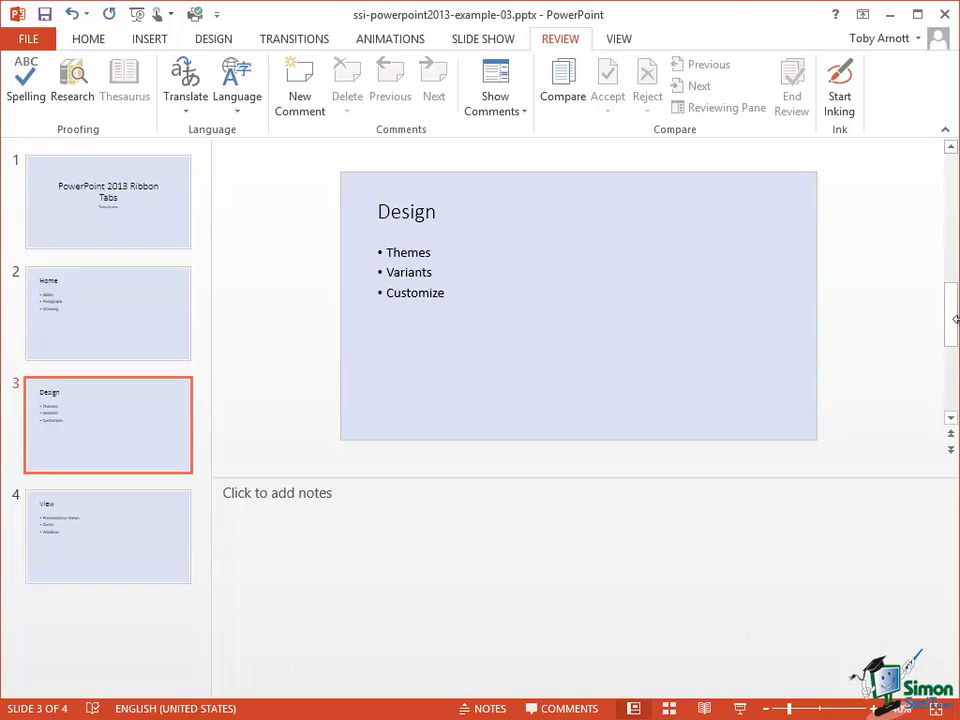
pyautogui.moveTo(951, 326); pyautogui.dragTo(955, 200)
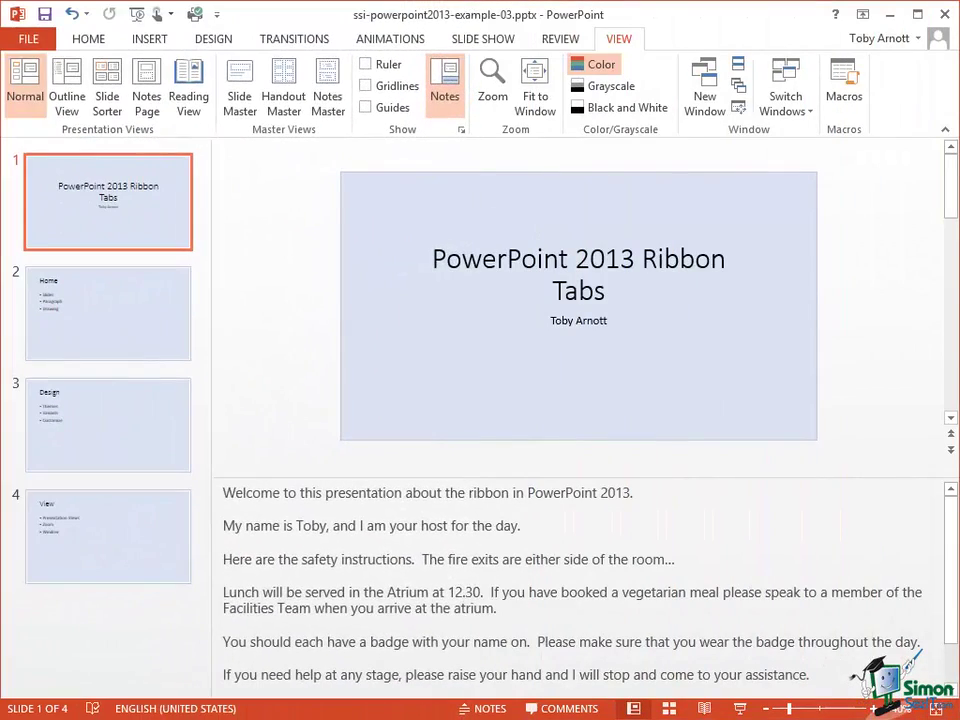
# - Switch the presentation to Outline View from the Presentation Views group
pyautogui.click(66, 86)
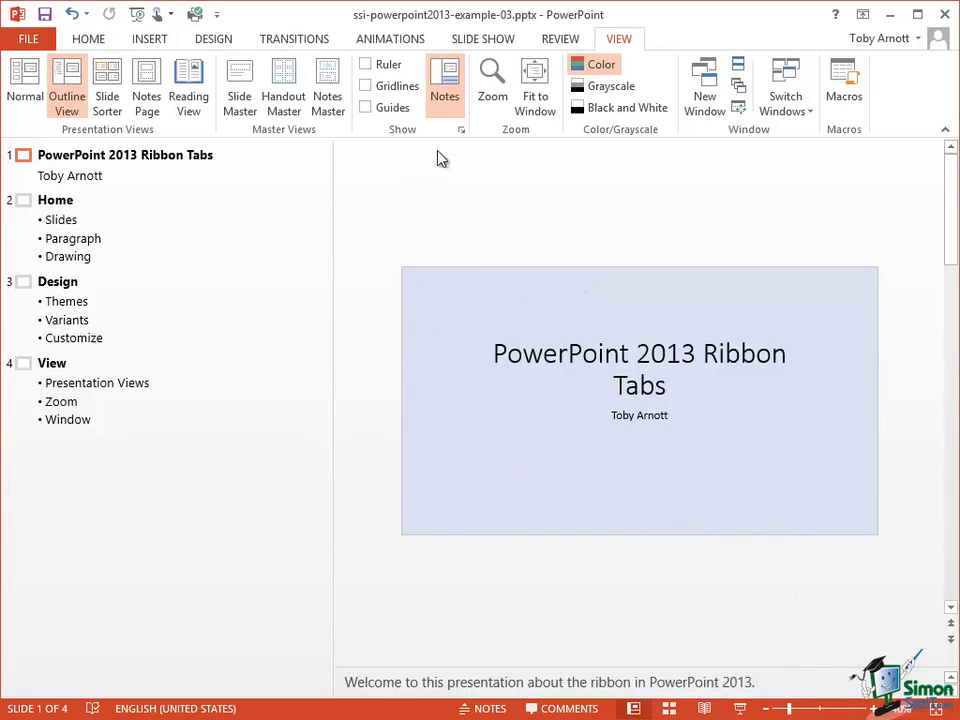
# - Narrow the outline pane and drag the notes divider up to enlarge the notes area
pyautogui.click(446, 77)
pyautogui.click(446, 77)
pyautogui.moveTo(331, 383); pyautogui.dragTo(237, 383)
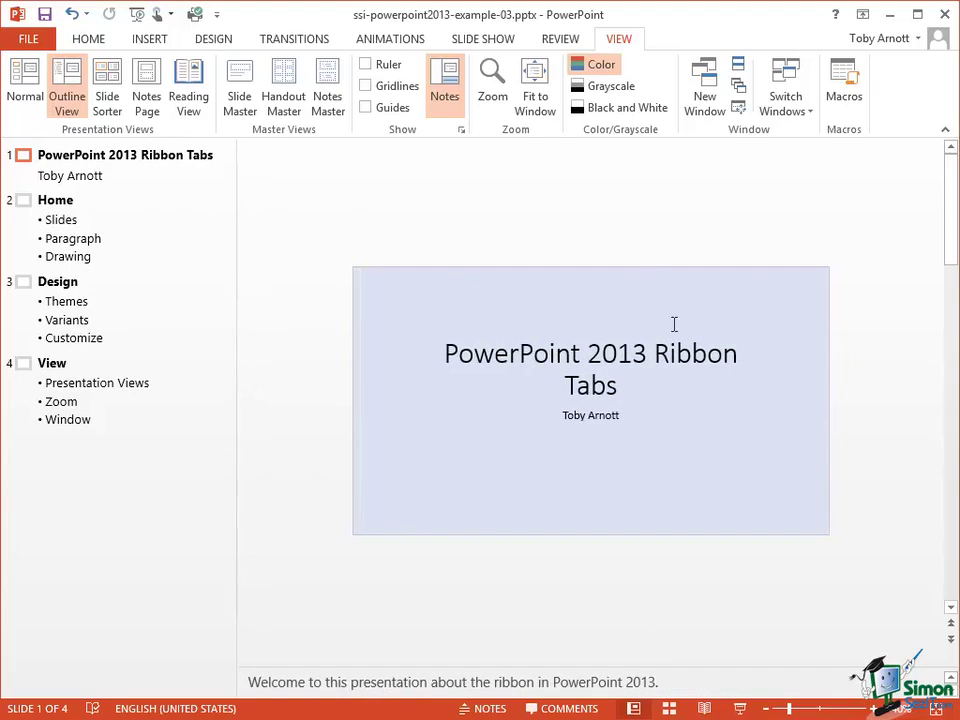
pyautogui.click(719, 679)
pyautogui.moveTo(718, 665); pyautogui.dragTo(718, 443)
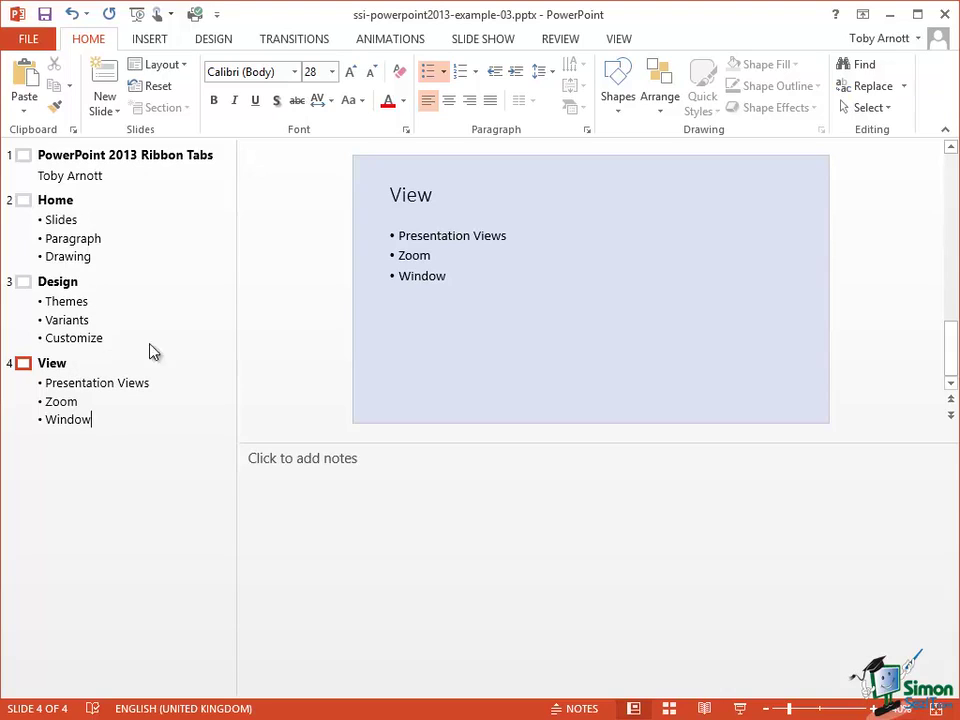
# - Show the Review tab with its Proofing, Language and Comments groups
pyautogui.click(562, 40)
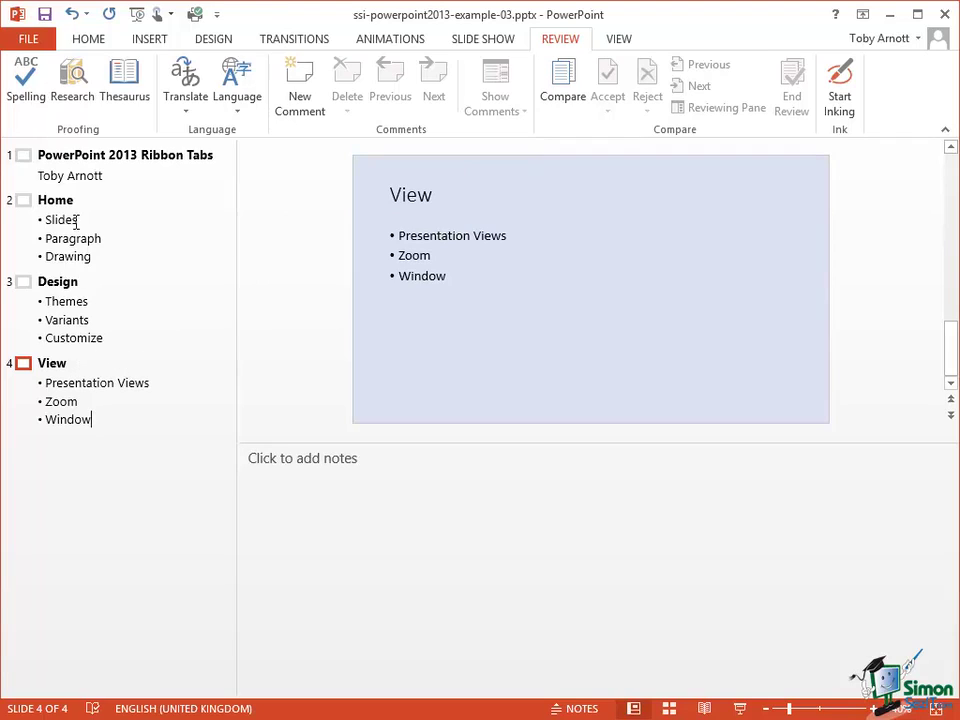
# - Add a 'Review' bullet after Customize on the Design slide in the outline
pyautogui.click(116, 338)
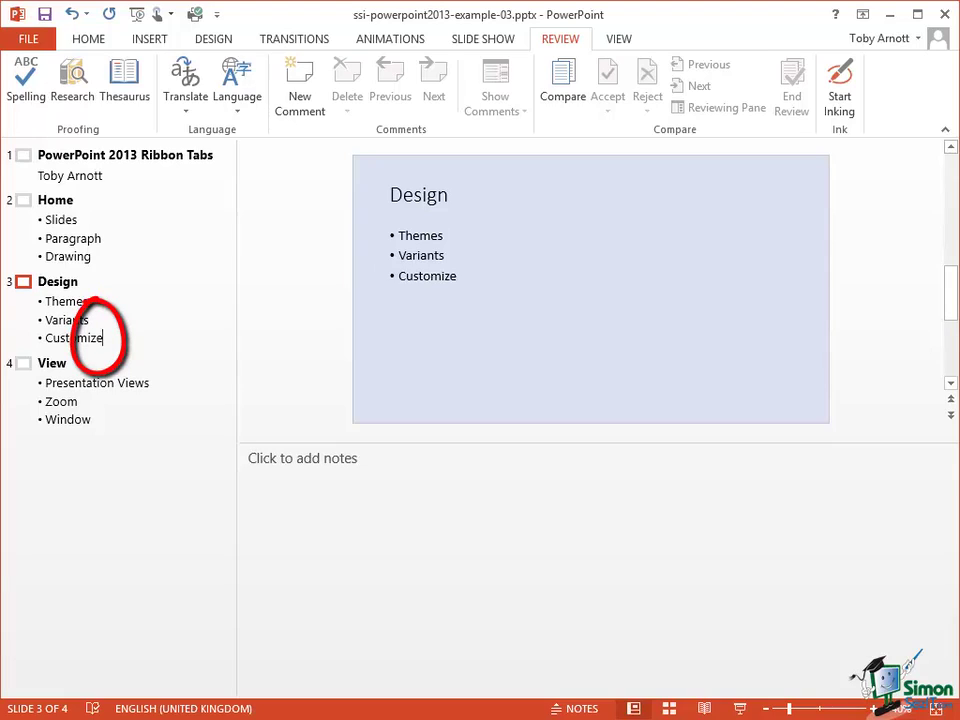
pyautogui.press('Return')
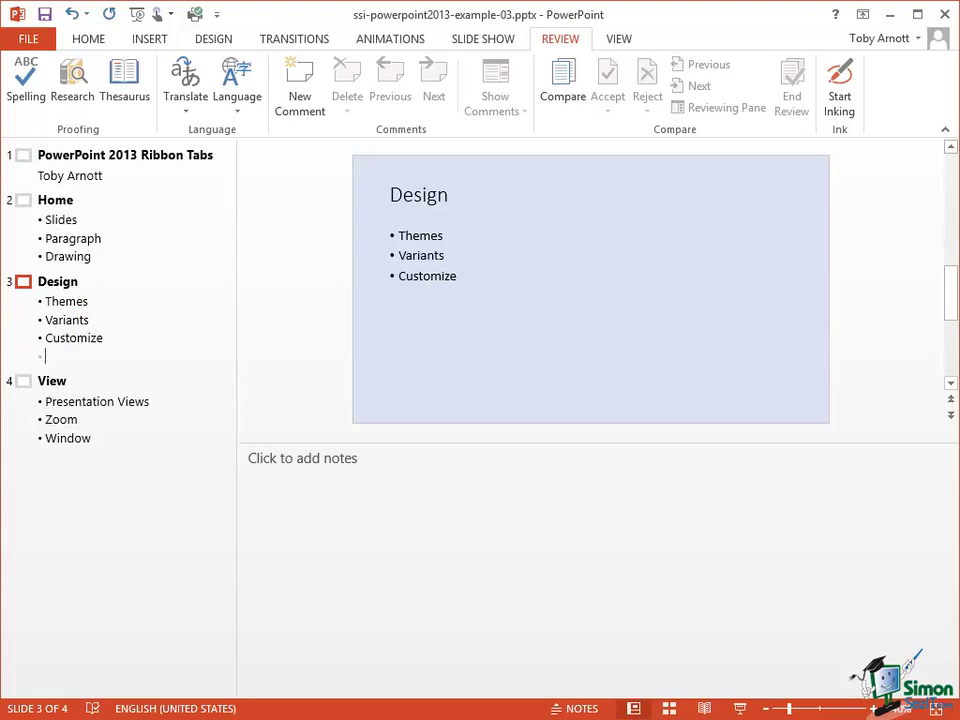
pyautogui.write('Review')
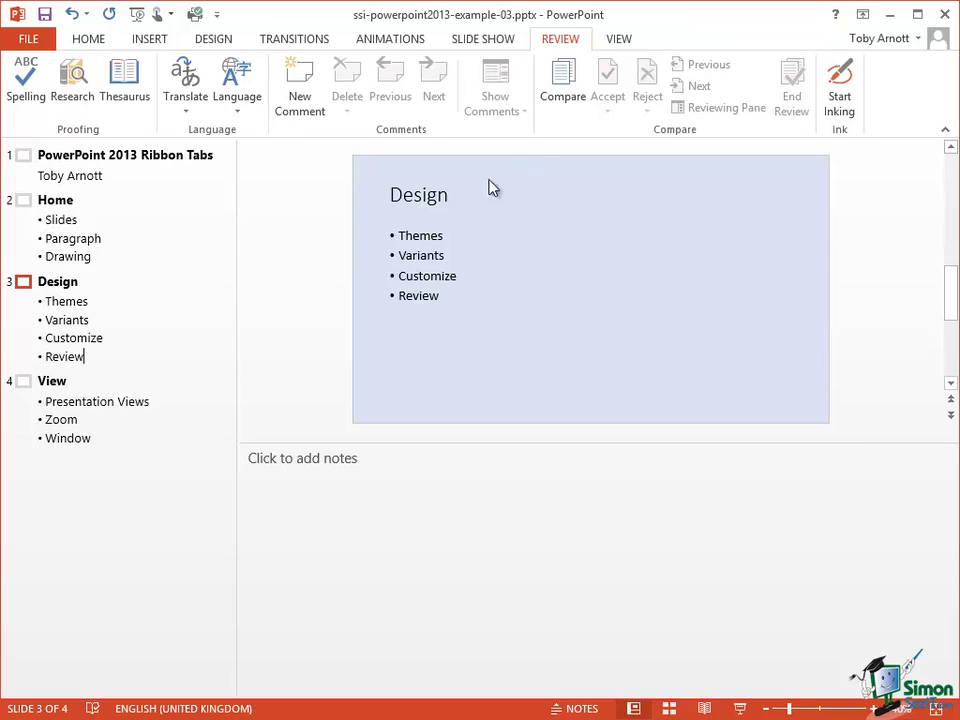
# - Promote the Review bullet to its own slide 4, ahead of View
pyautogui.rightClick(85, 358)
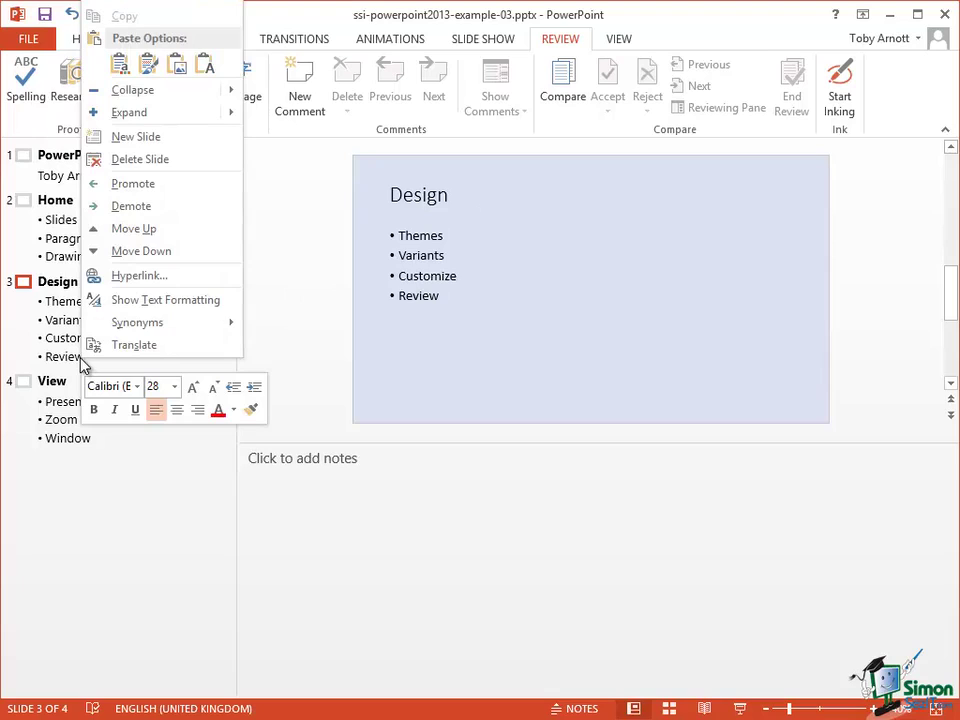
pyautogui.click(153, 188)
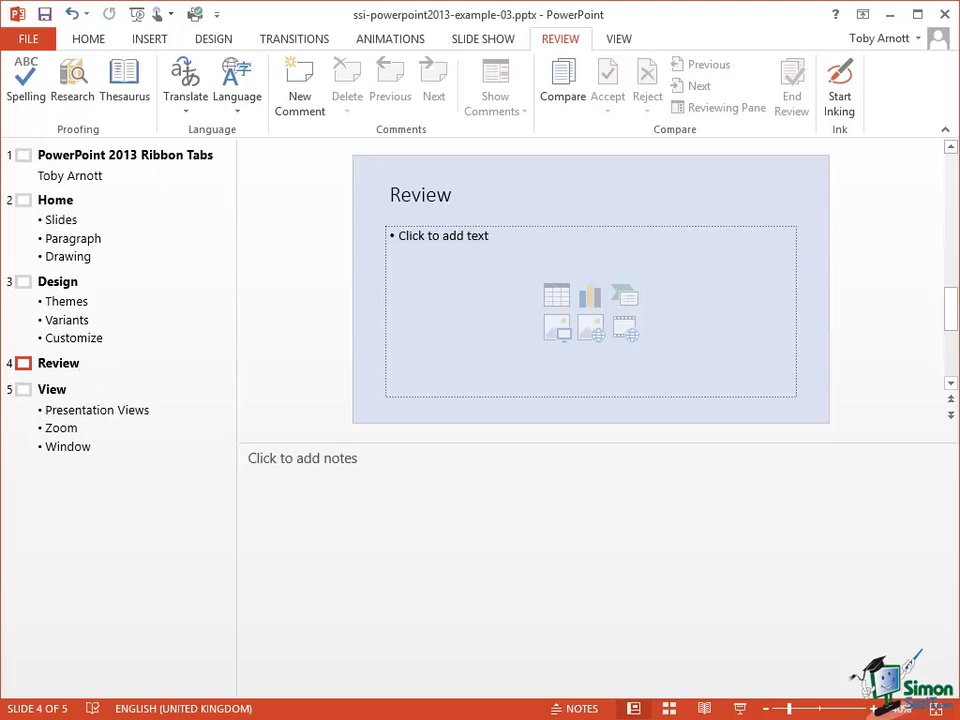
# - Add Proofing, Language and Comments as bullets under Review, demoting Proofing from a new slide
pyautogui.press('Return')
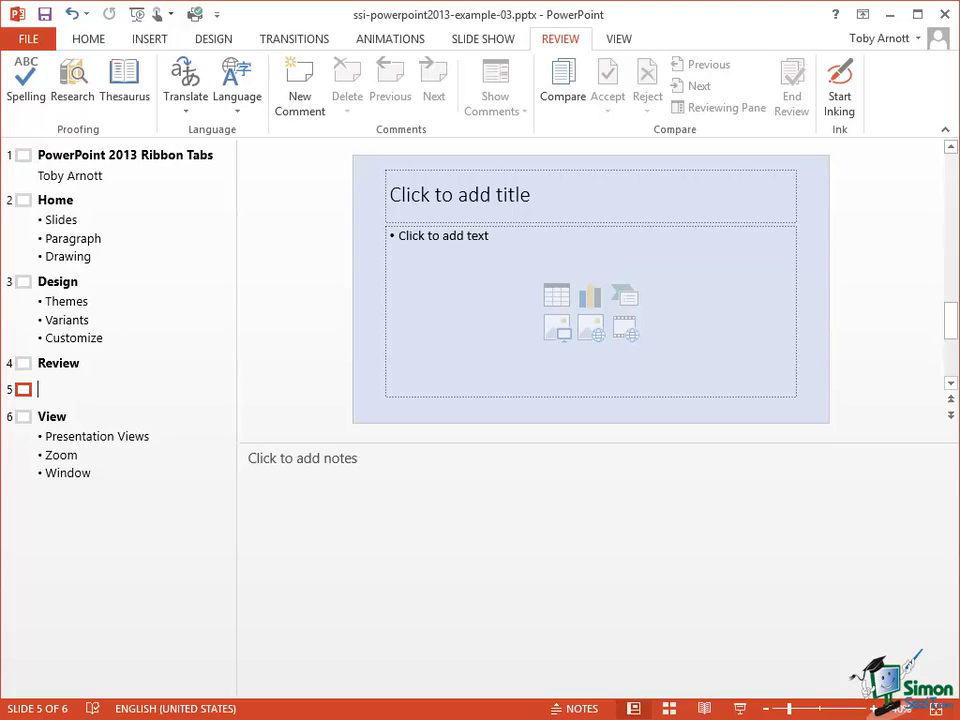
pyautogui.write('P')
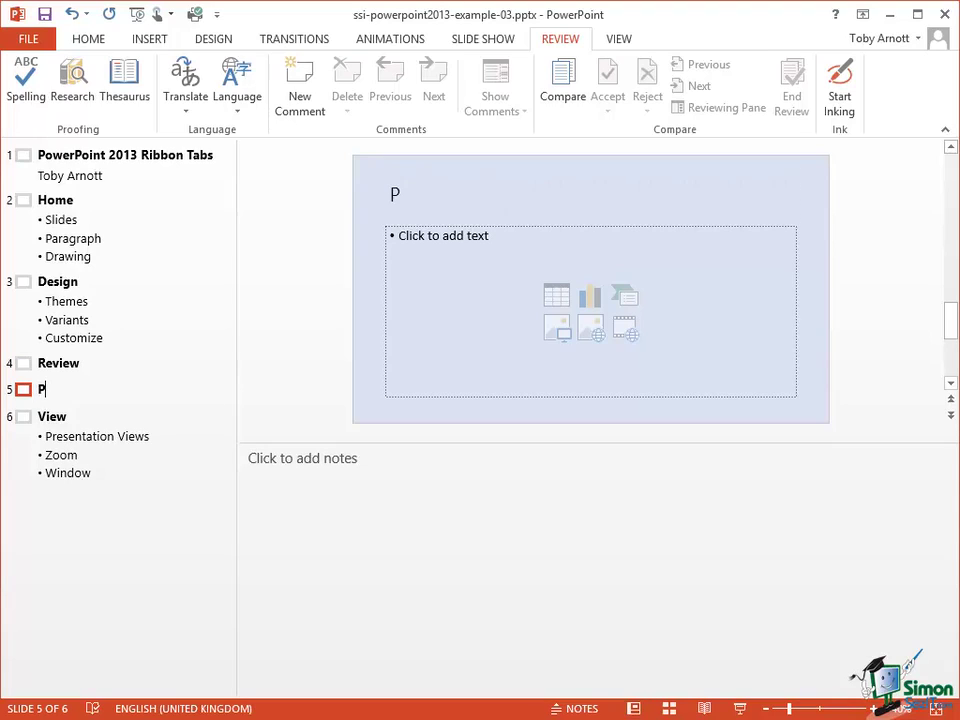
pyautogui.write('roofing')
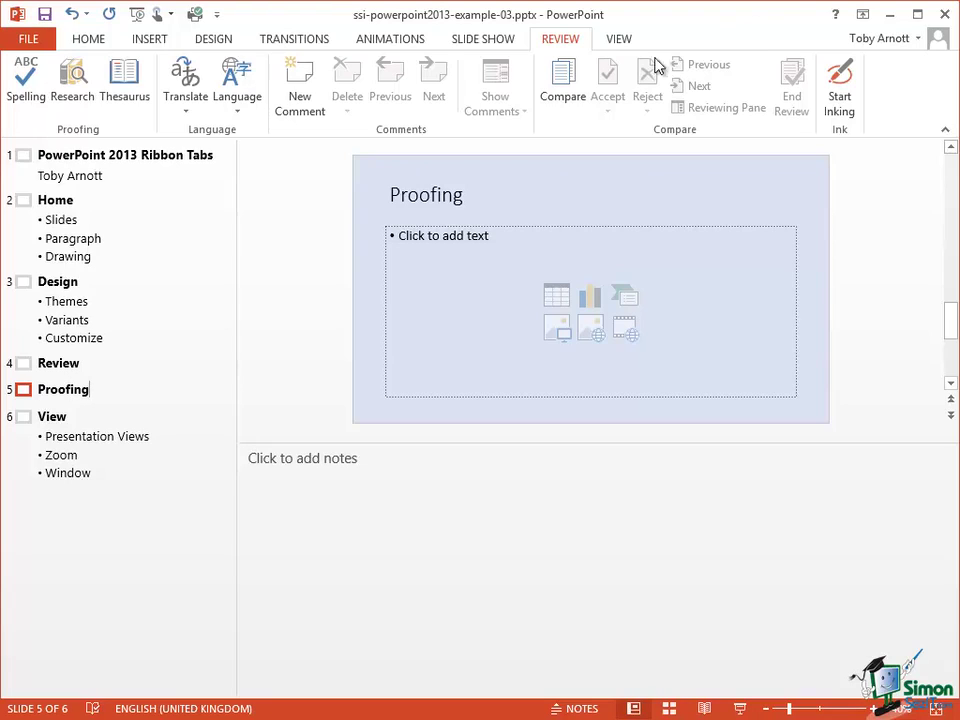
pyautogui.rightClick(91, 392)
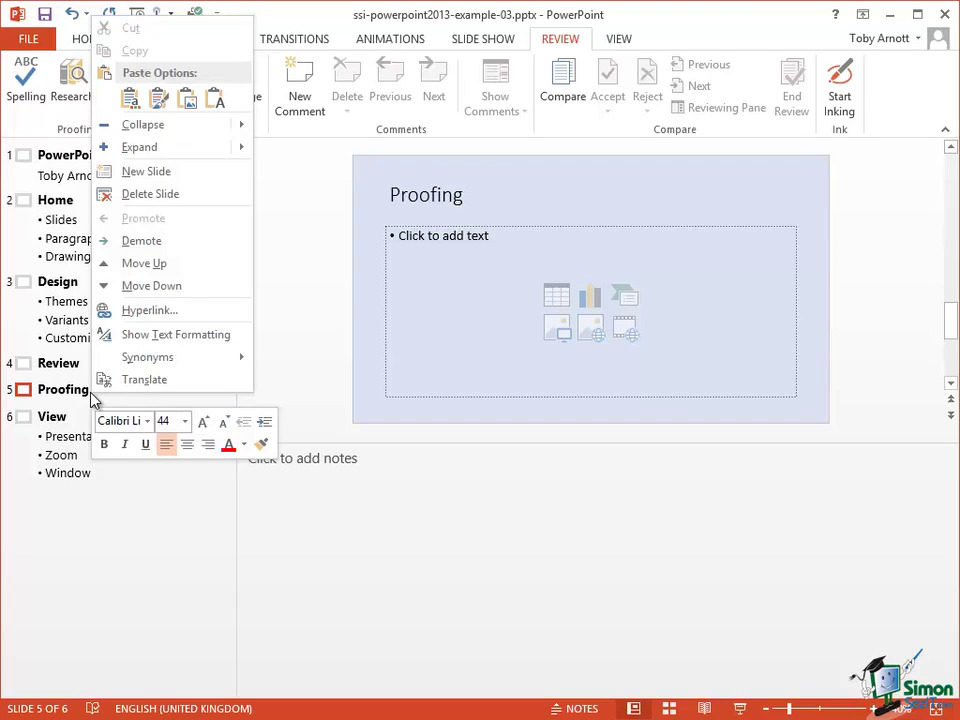
pyautogui.click(134, 241)
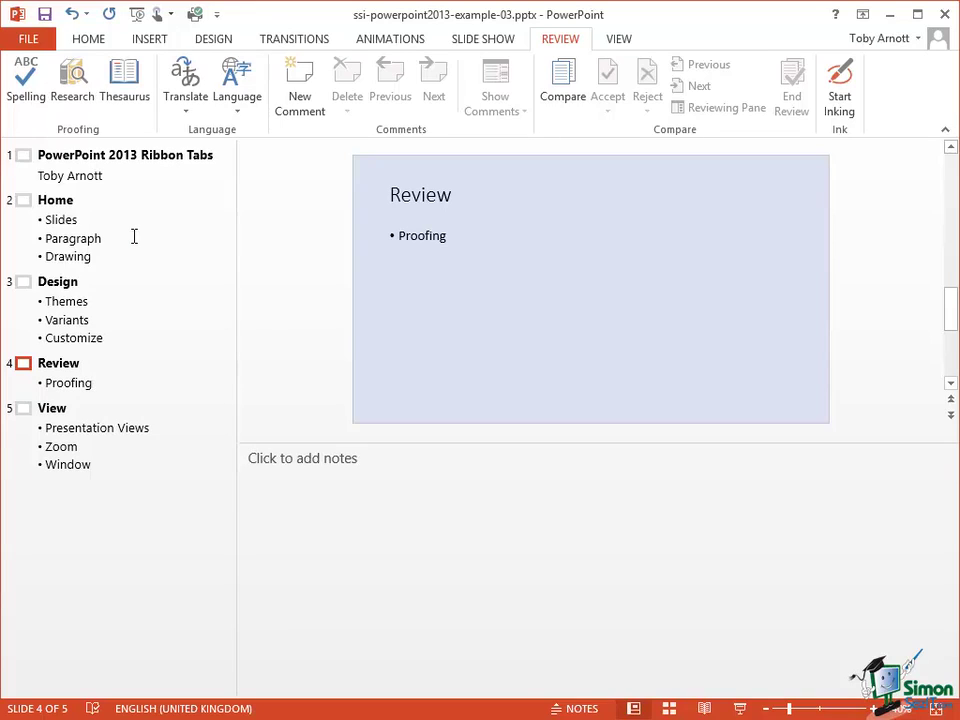
pyautogui.press('Return')
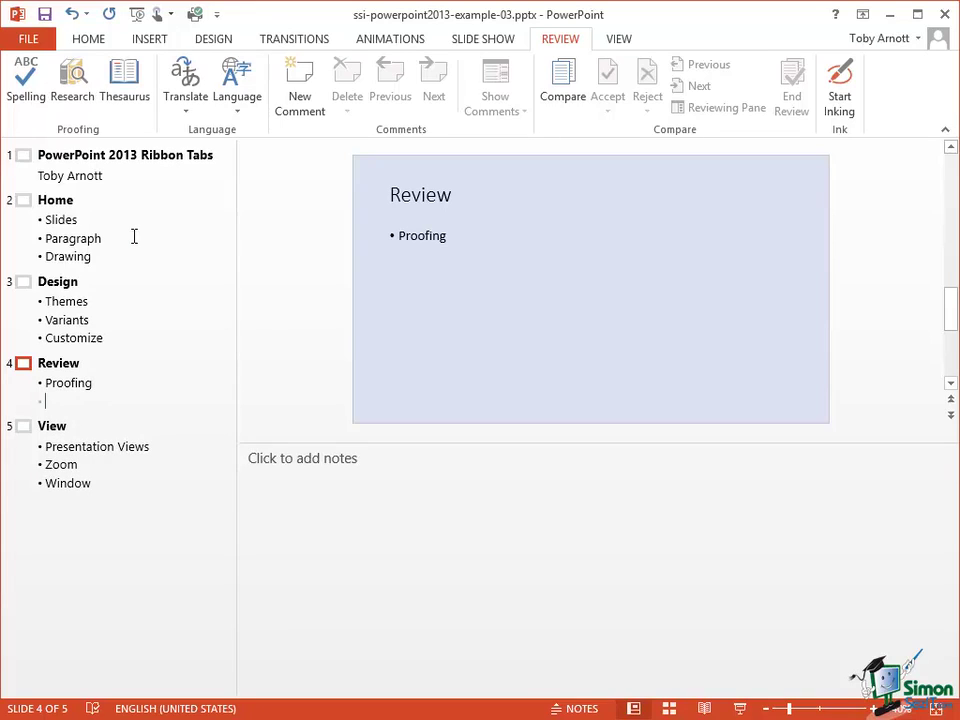
pyautogui.write('Language')
pyautogui.press('Return')
pyautogui.write('Comments')
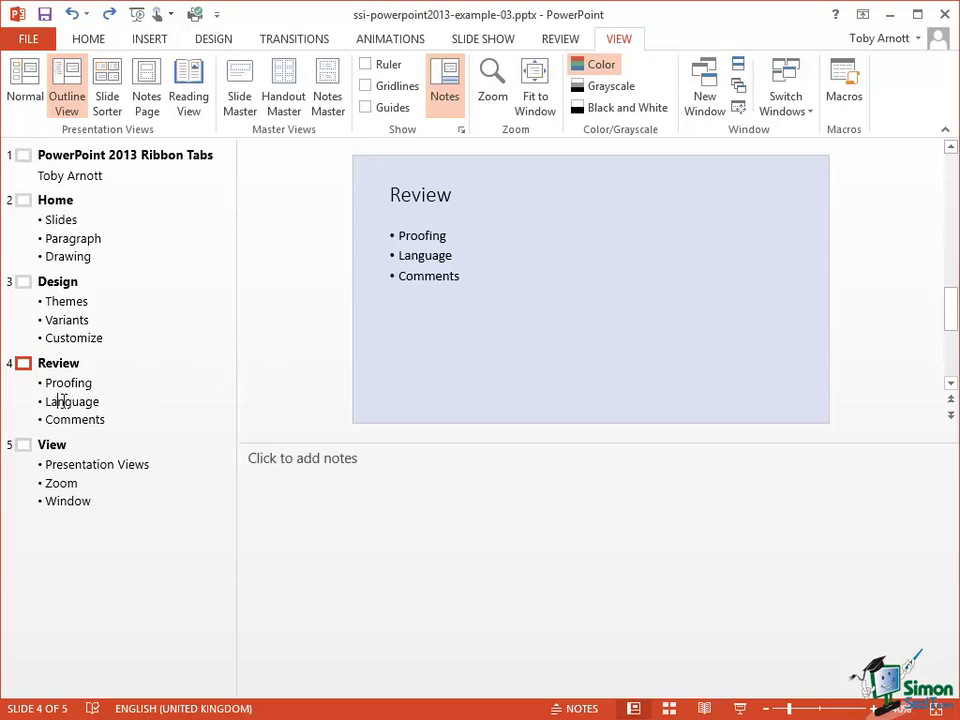
# - Promote the Language bullet under Review to a slide of its own with the list-level control
pyautogui.click(90, 42)
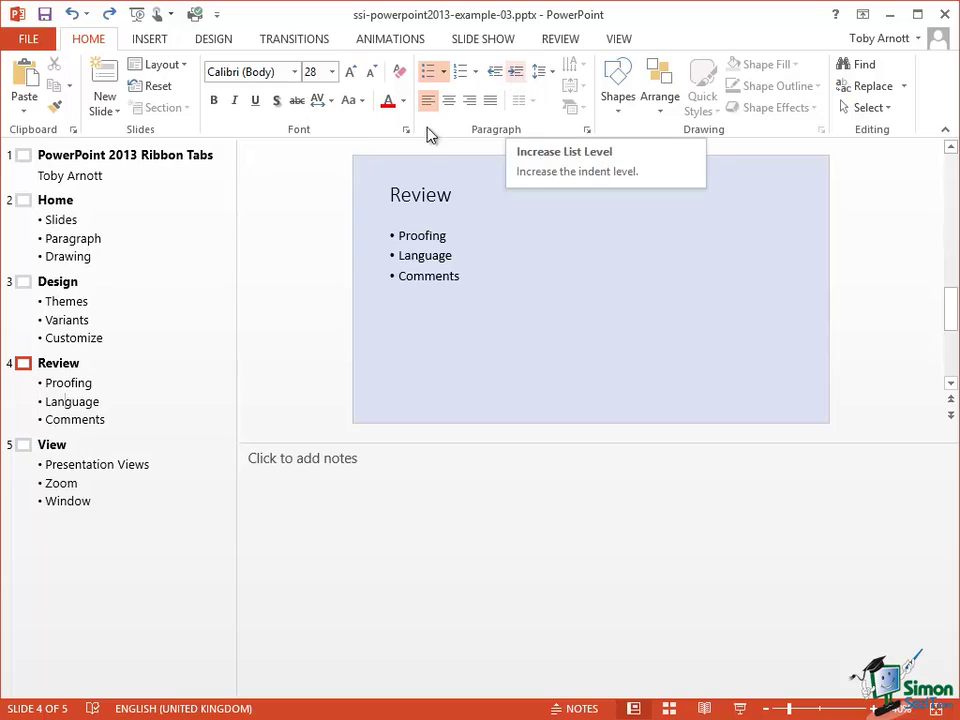
pyautogui.click(64, 401)
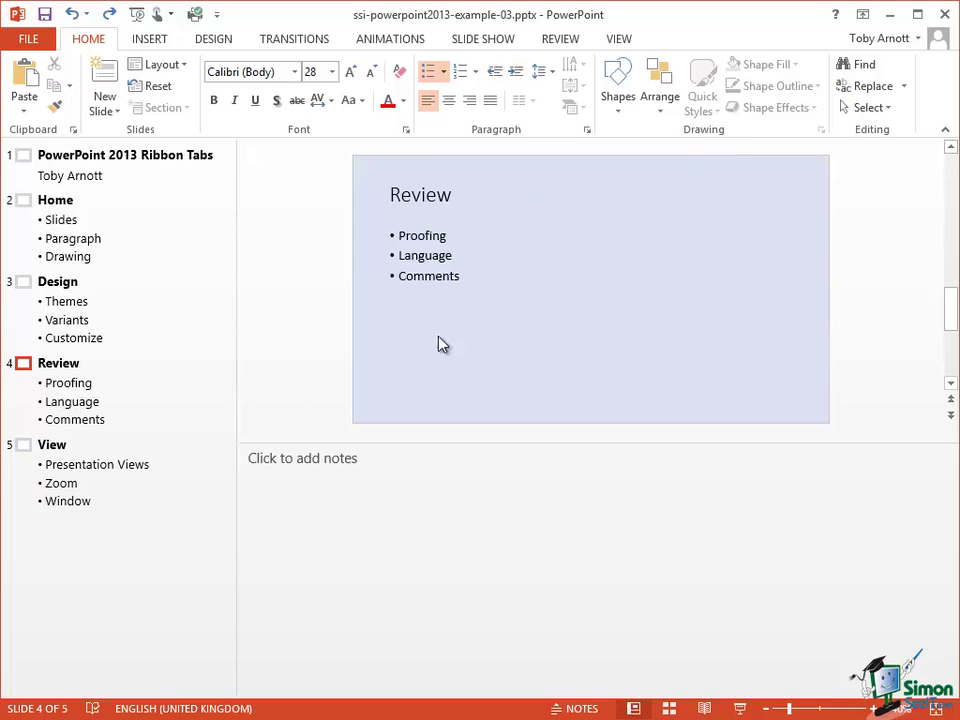
pyautogui.click(495, 74)
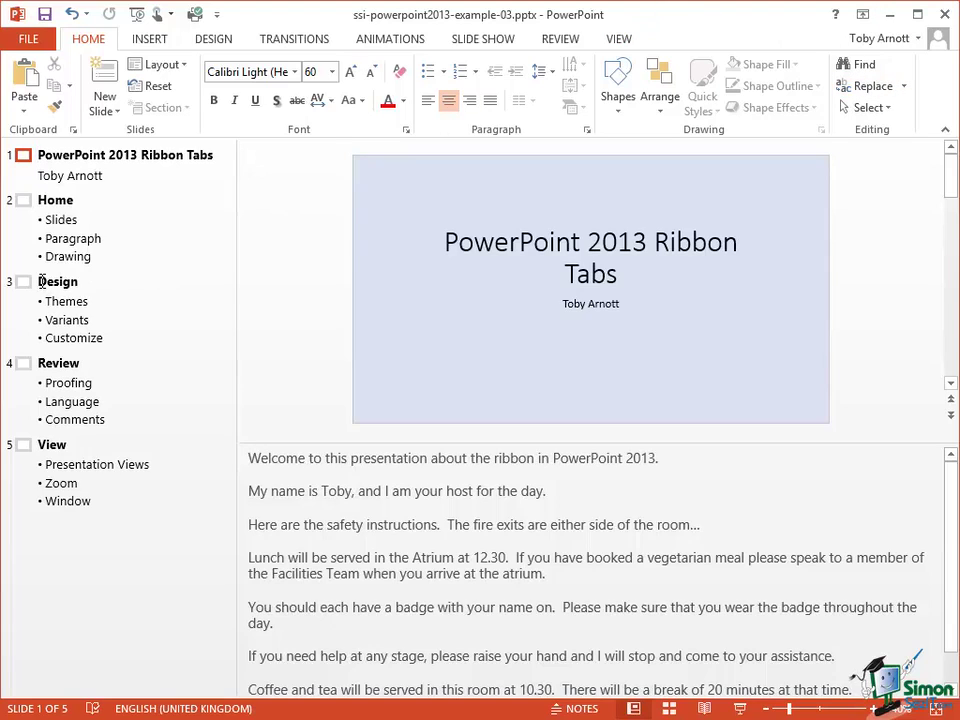
# - Collapse slide 3, Design, to its title in the outline, then expand its three bullets back
pyautogui.rightClick(40, 282)
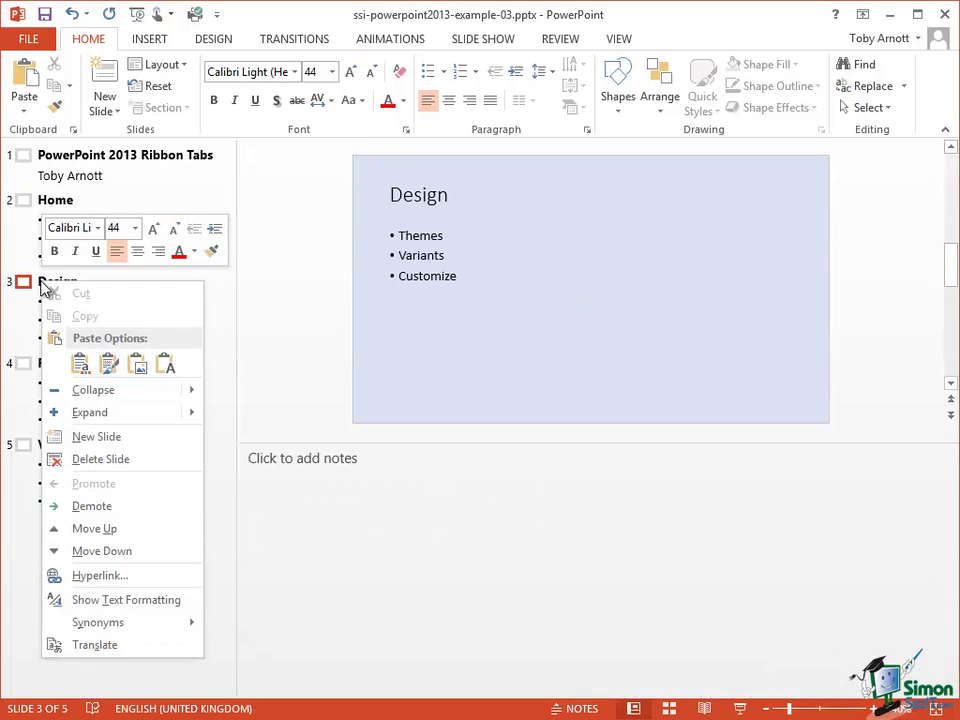
pyautogui.click(92, 391)
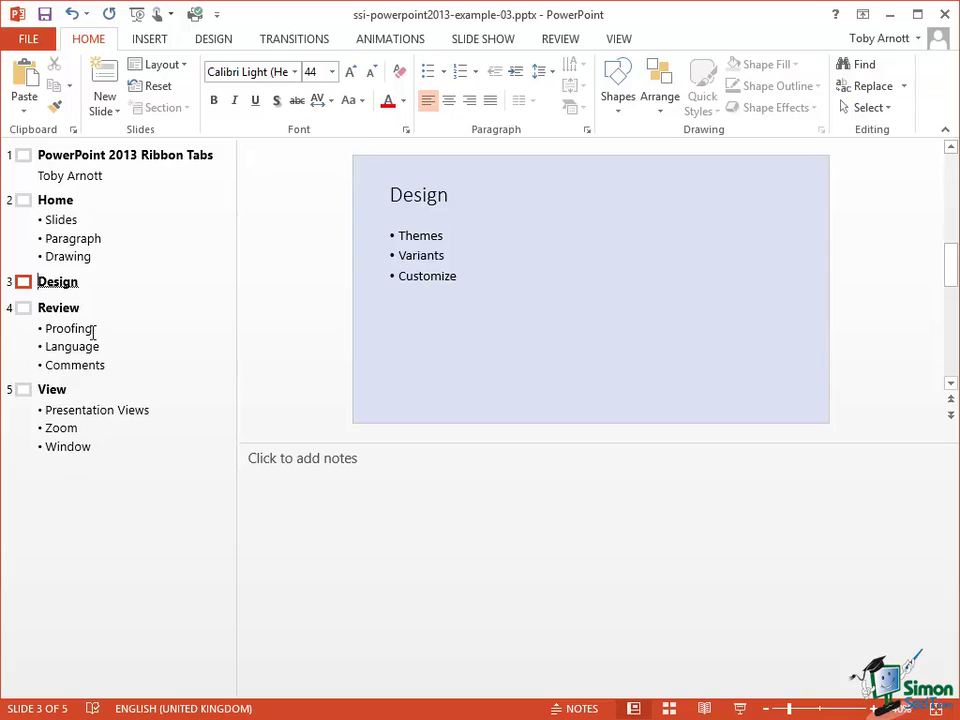
pyautogui.rightClick(40, 281)
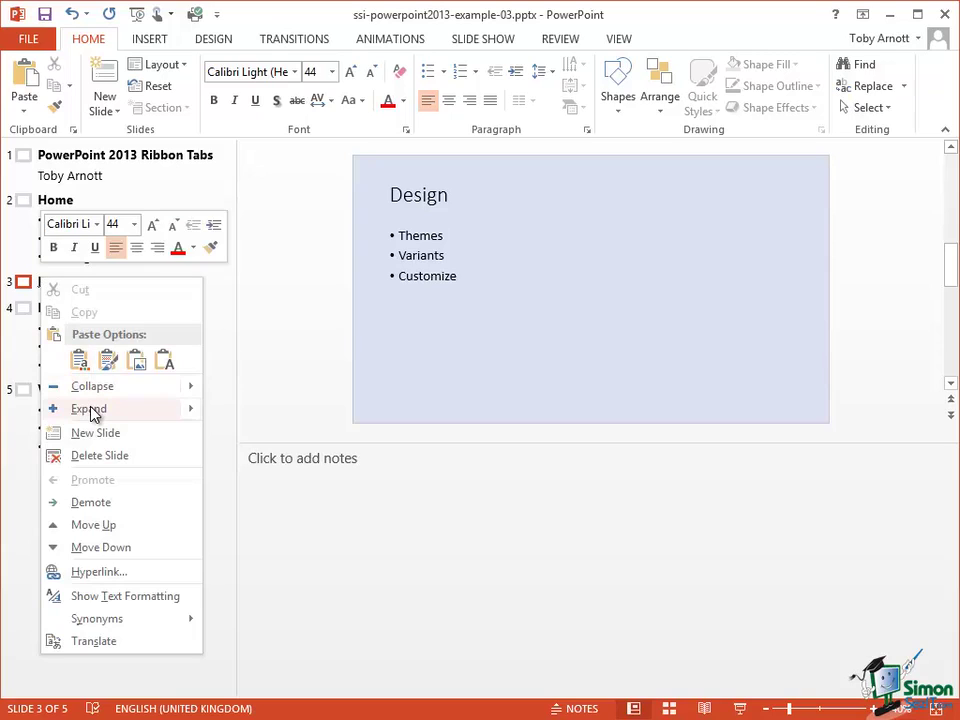
pyautogui.moveTo(93, 411)
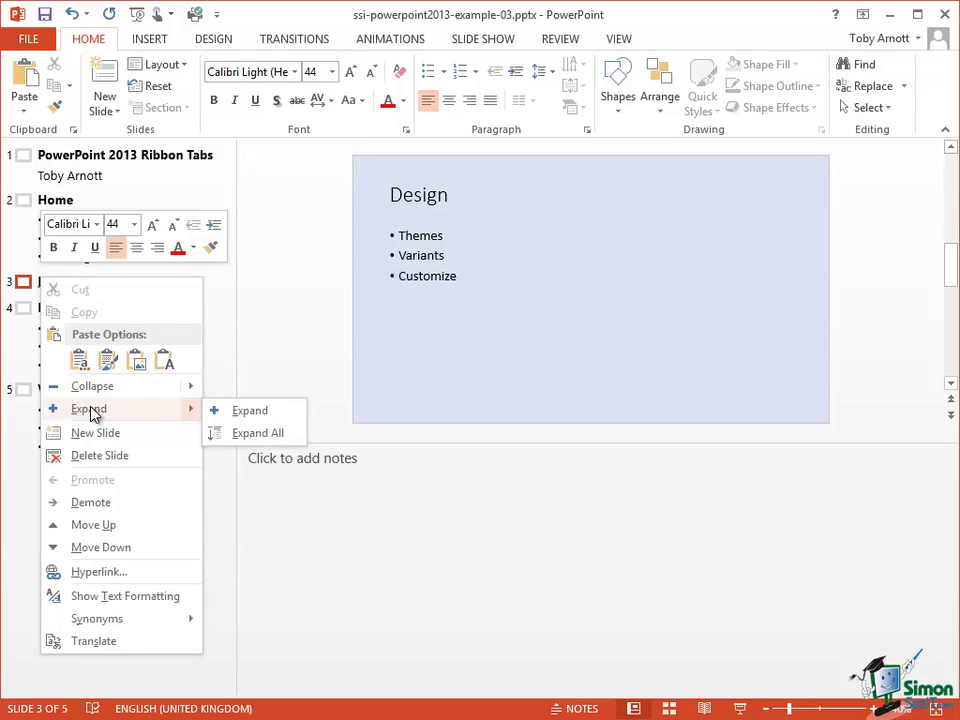
pyautogui.click(92, 410)
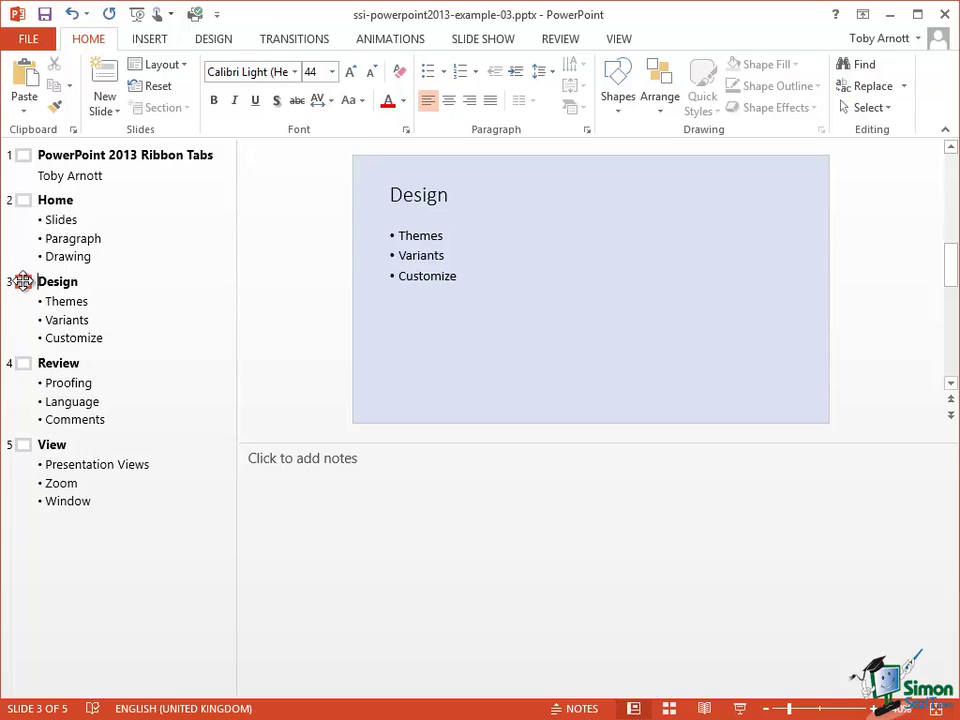
# - Drag the Design slide above Home as slide 2, then drag Home back above Design
pyautogui.click(22, 282)
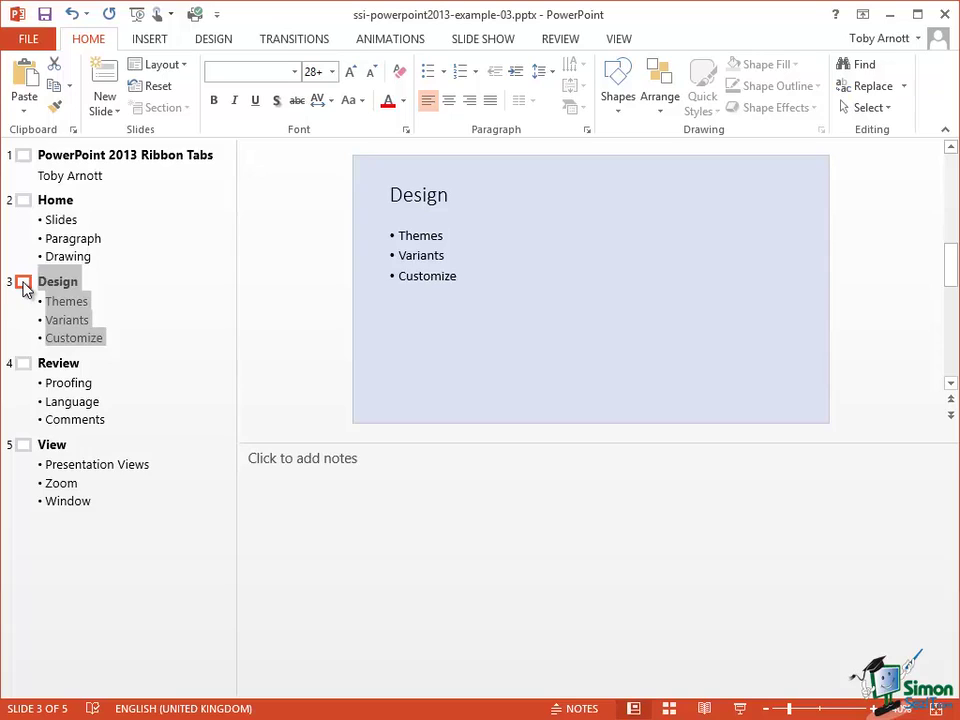
pyautogui.moveTo(24, 285); pyautogui.dragTo(24, 183)
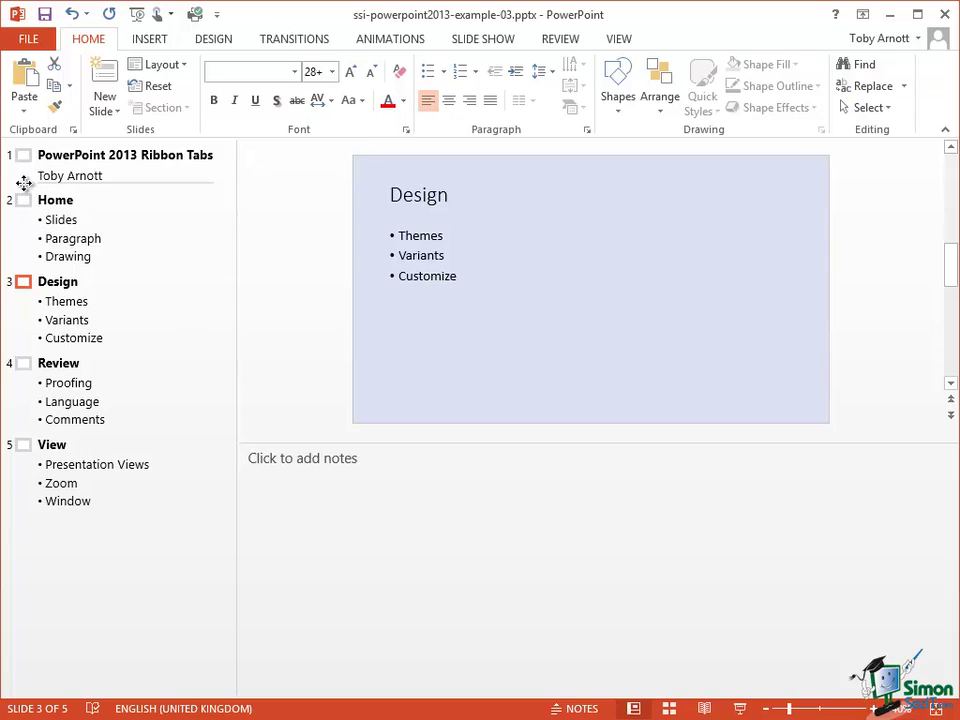
pyautogui.moveTo(24, 183); pyautogui.dragTo(24, 183)
pyautogui.moveTo(24, 183); pyautogui.dragTo(24, 183)
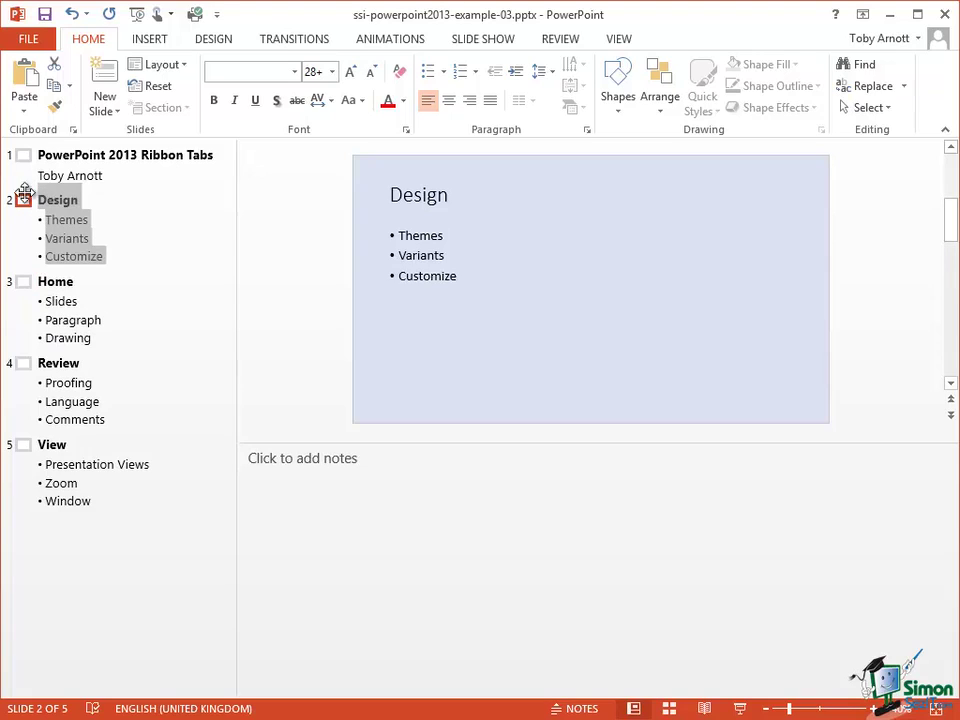
pyautogui.click(22, 281)
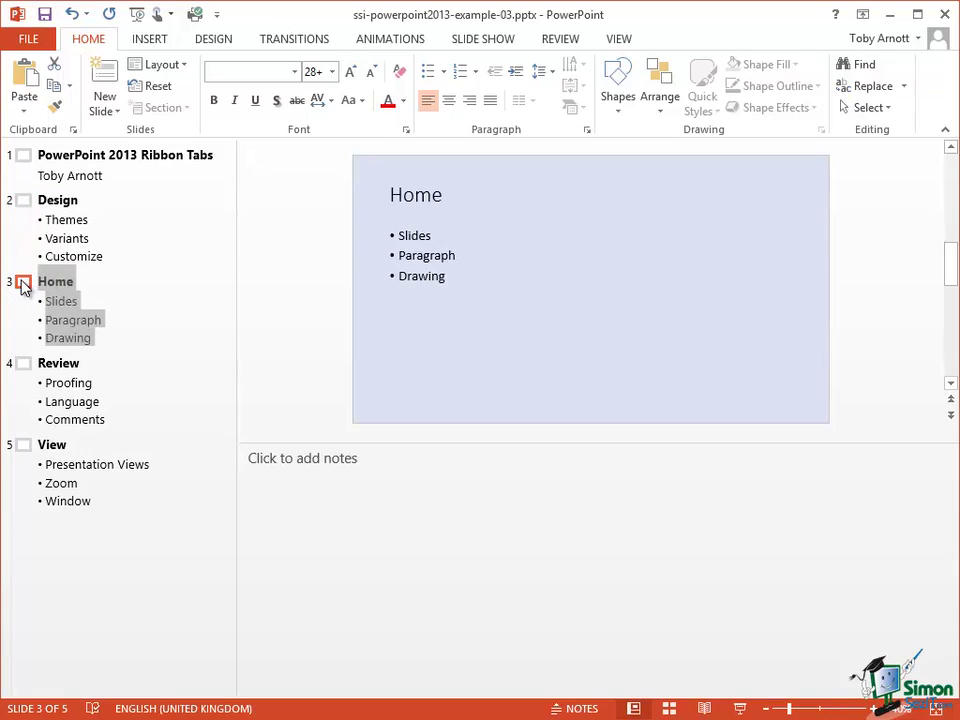
pyautogui.moveTo(22, 283); pyautogui.dragTo(19, 181)
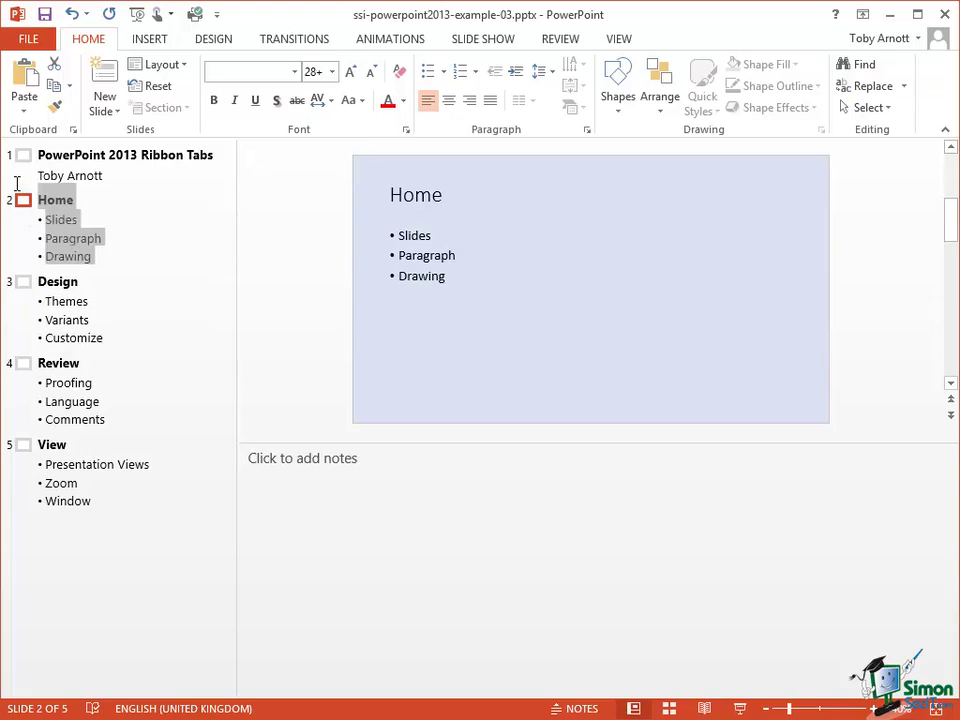